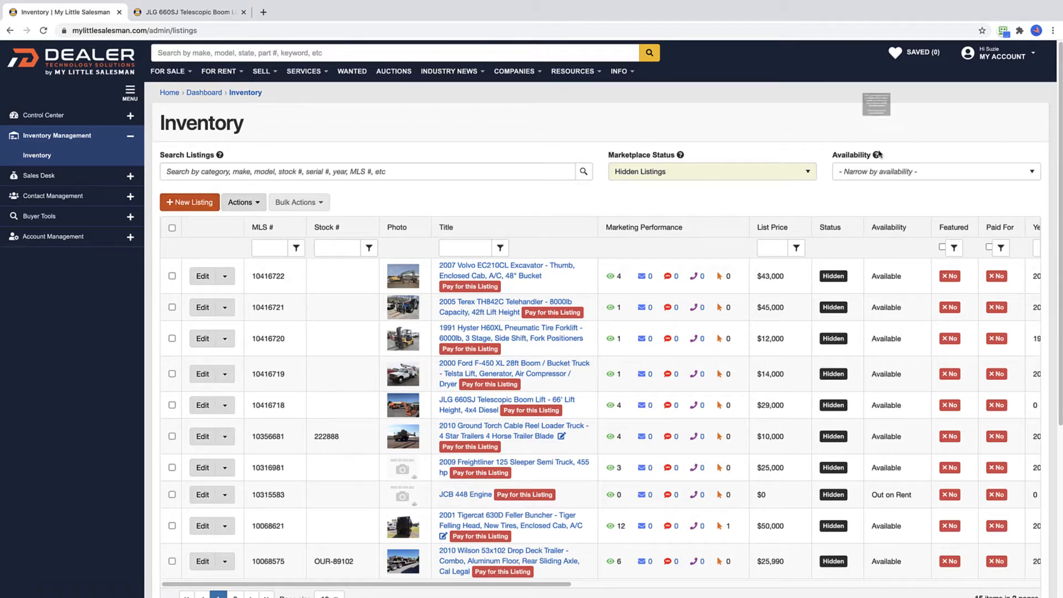
Step: Go to the dealer dashboard and start creating a new listing
left_click(988, 55)
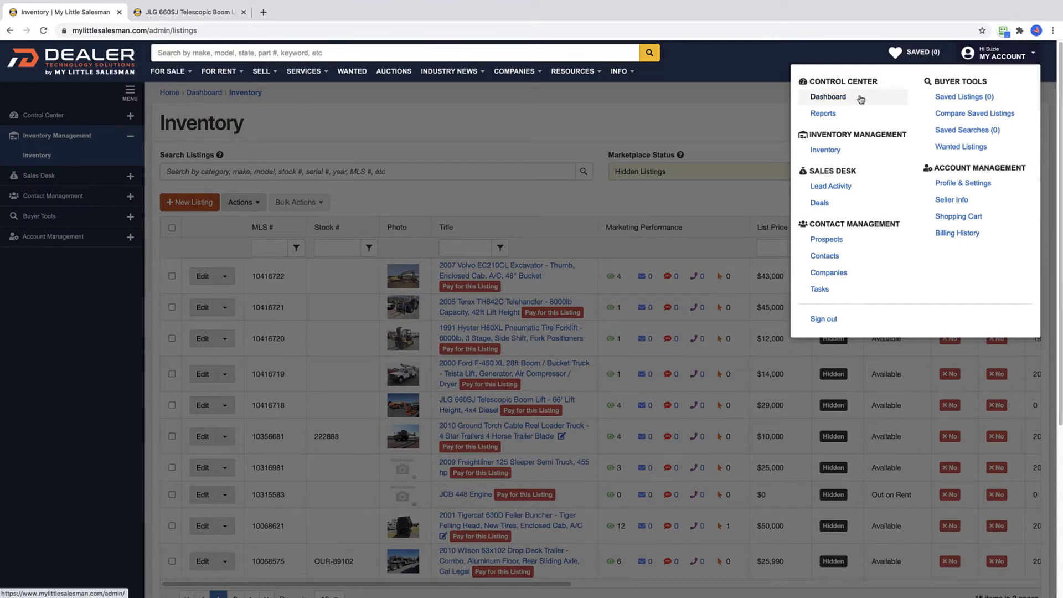
left_click(764, 122)
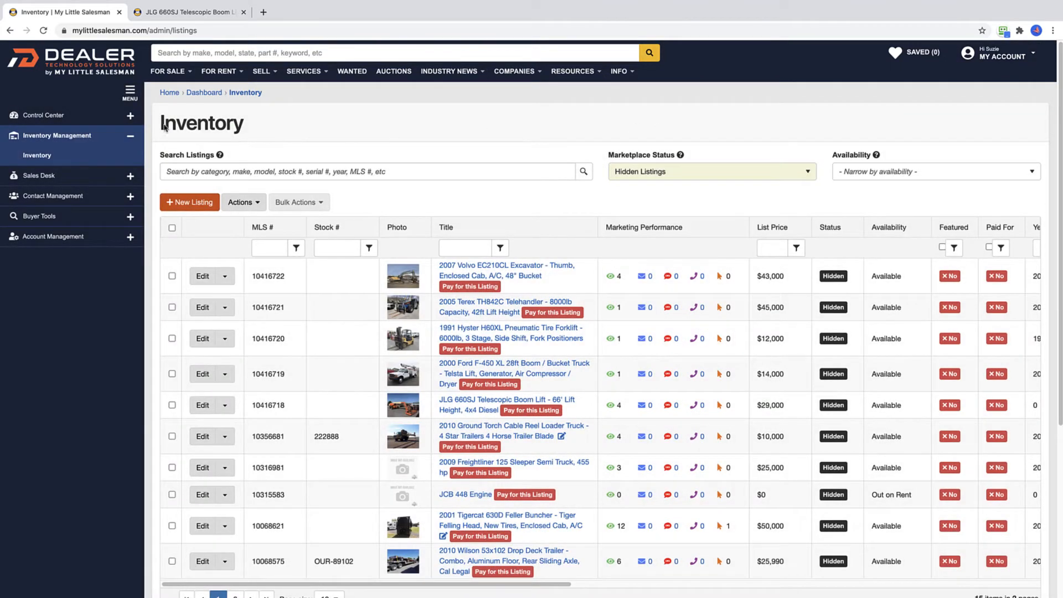
left_click(118, 118)
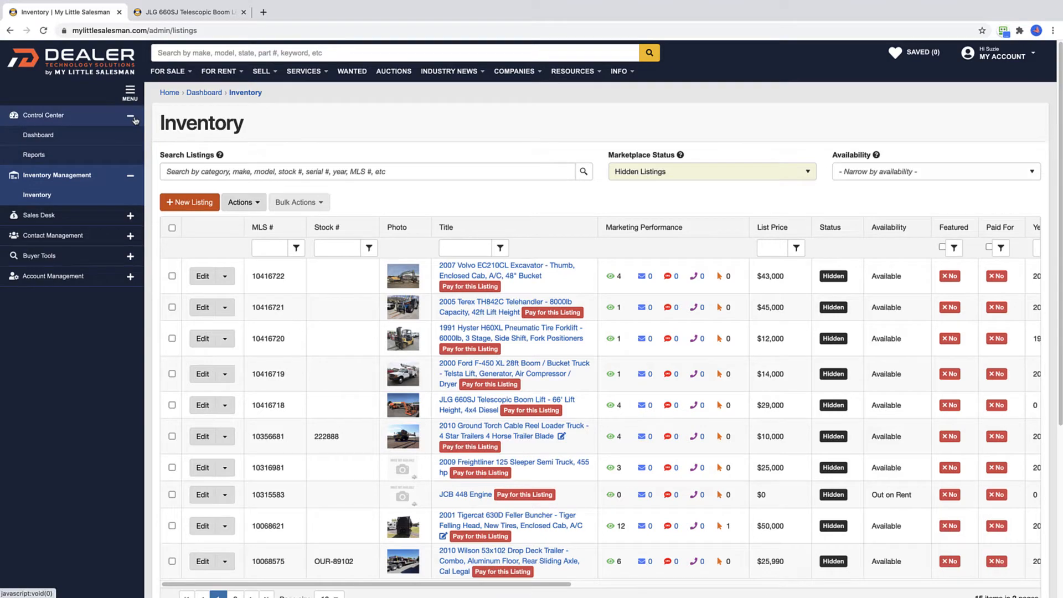
left_click(87, 138)
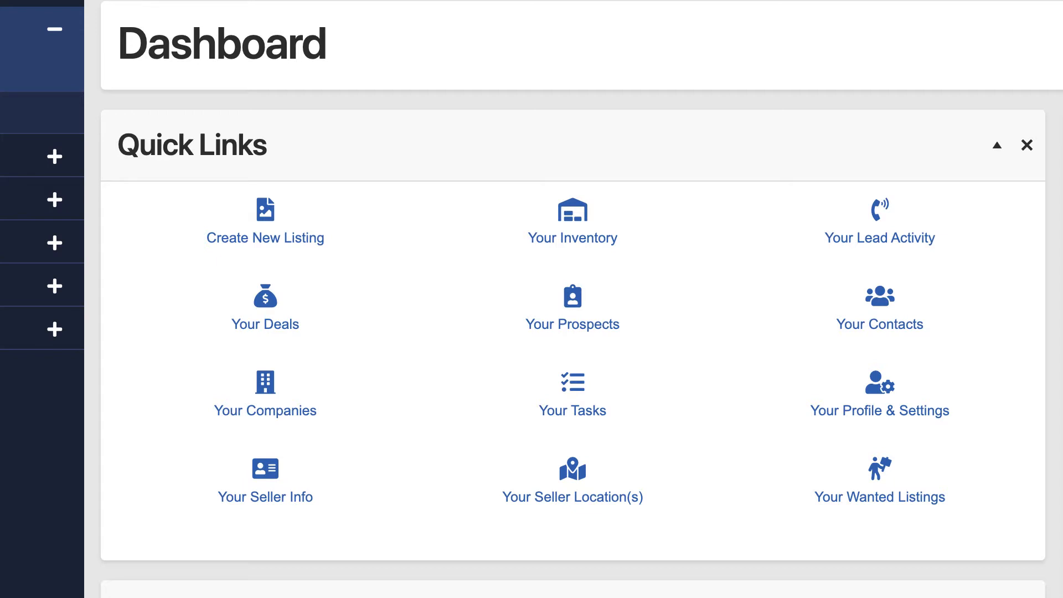
left_click(268, 215)
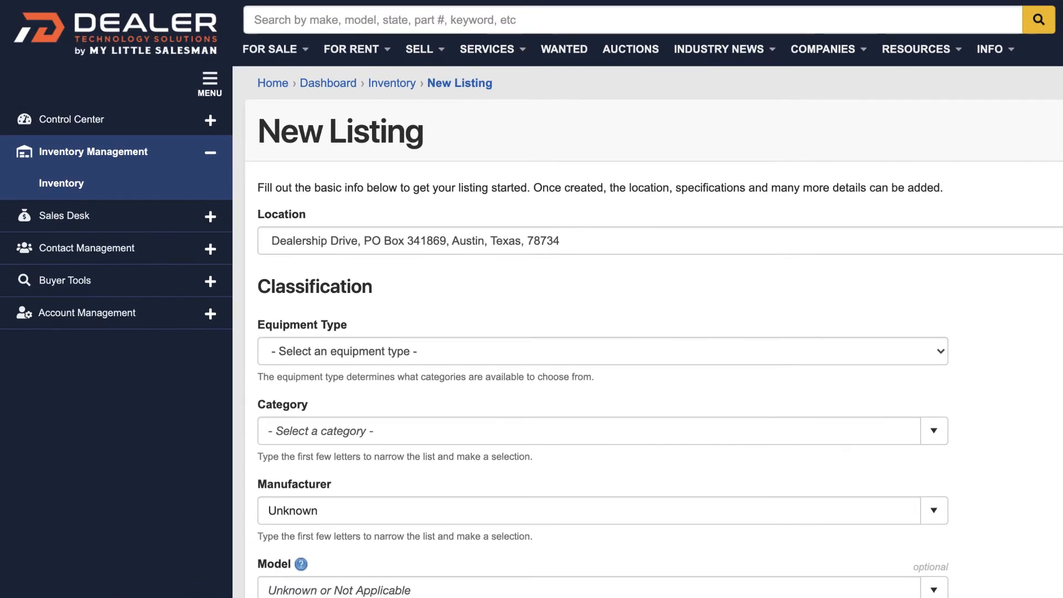
Step: Classify the new listing as equipment type Trailers, category Belt Trailers, manufacturer Abu Trailers
scroll(532, 299, "down", 5)
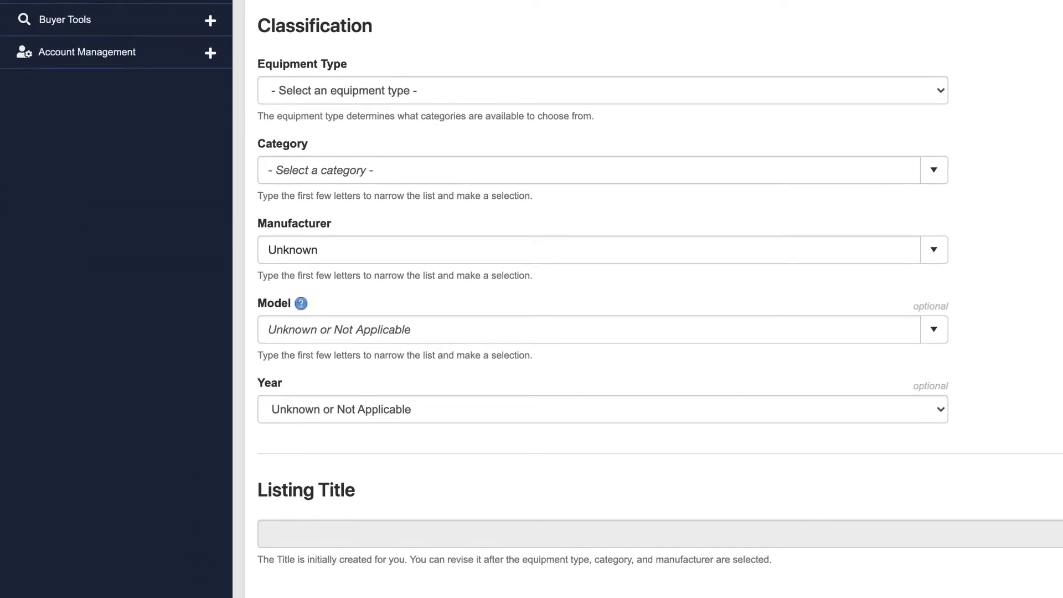
left_click(440, 91)
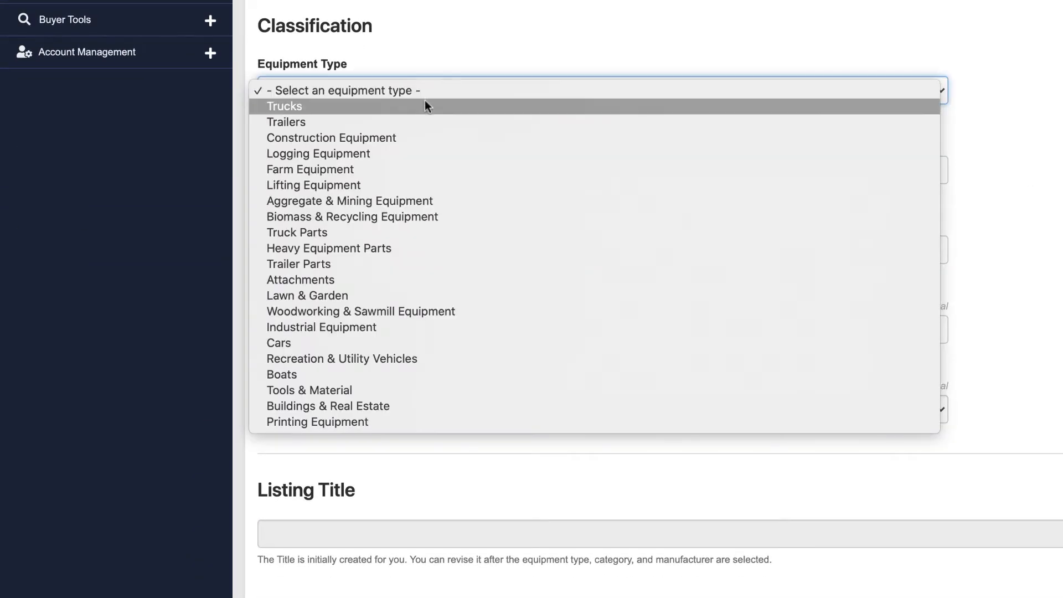
left_click(416, 121)
left_click(414, 167)
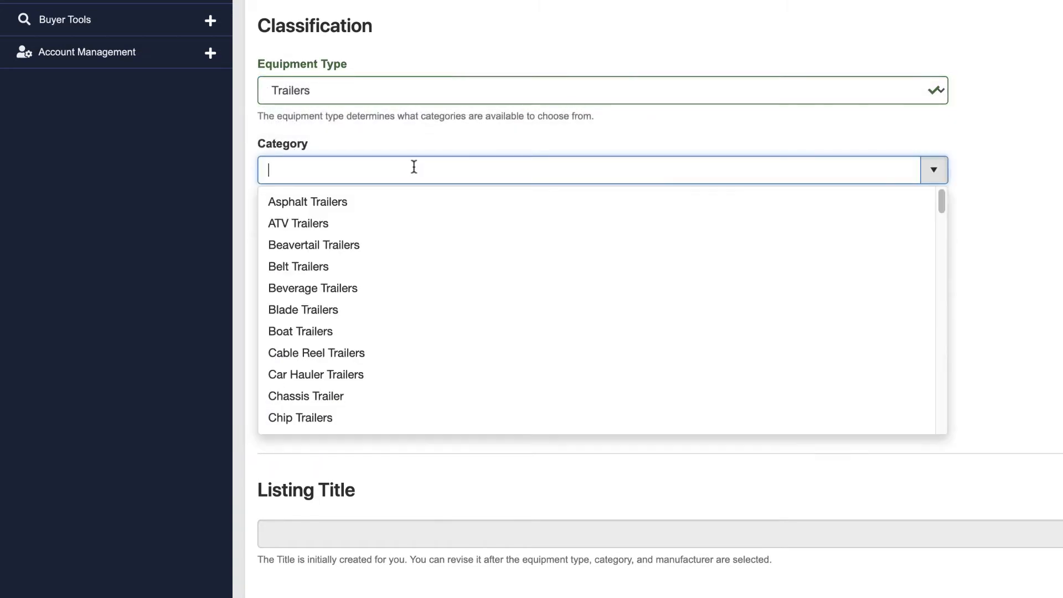
left_click(376, 265)
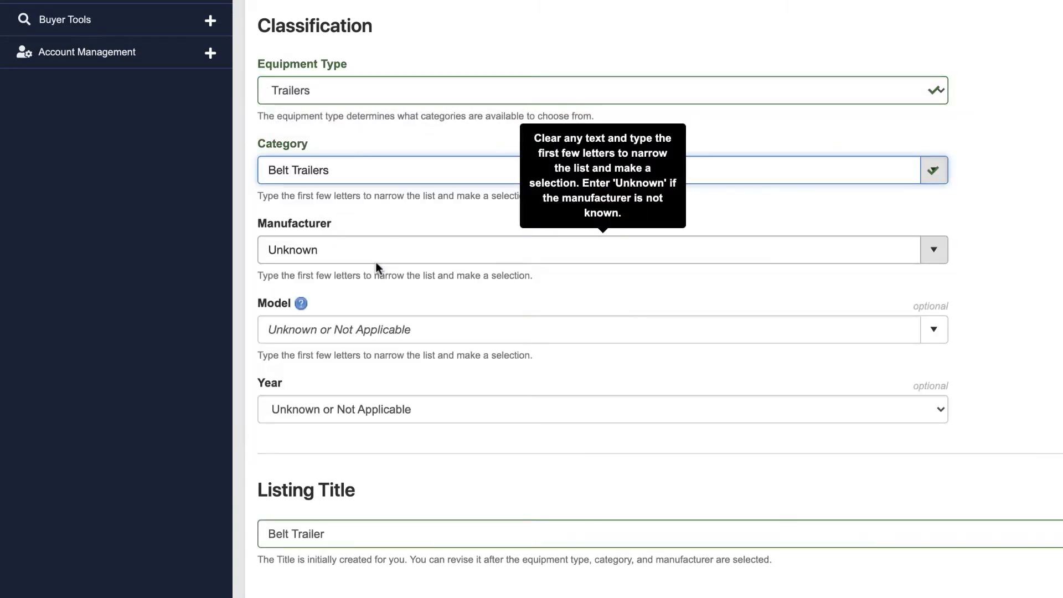
left_click(378, 258)
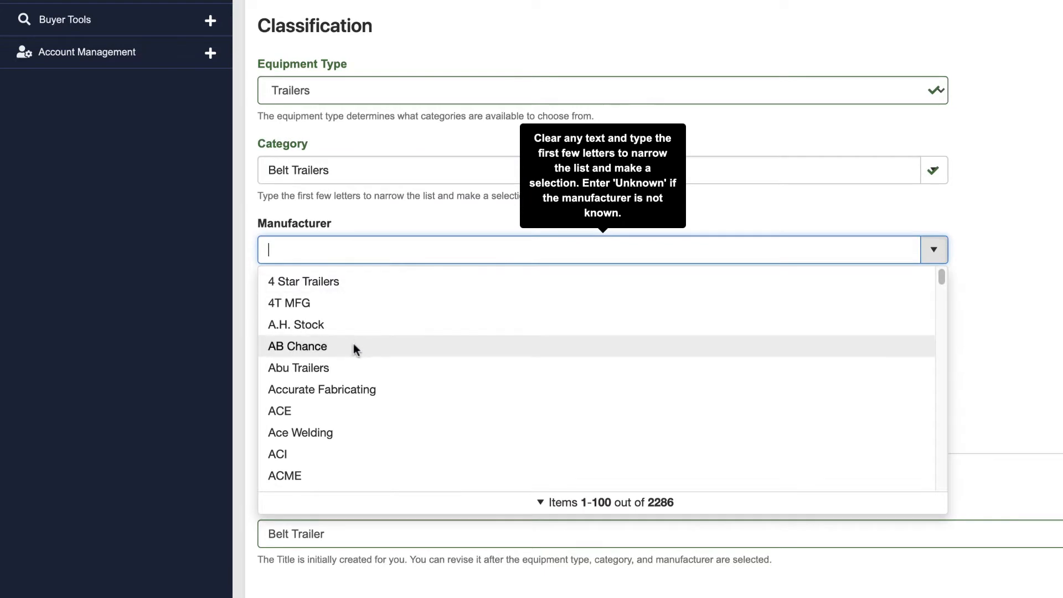
left_click(351, 368)
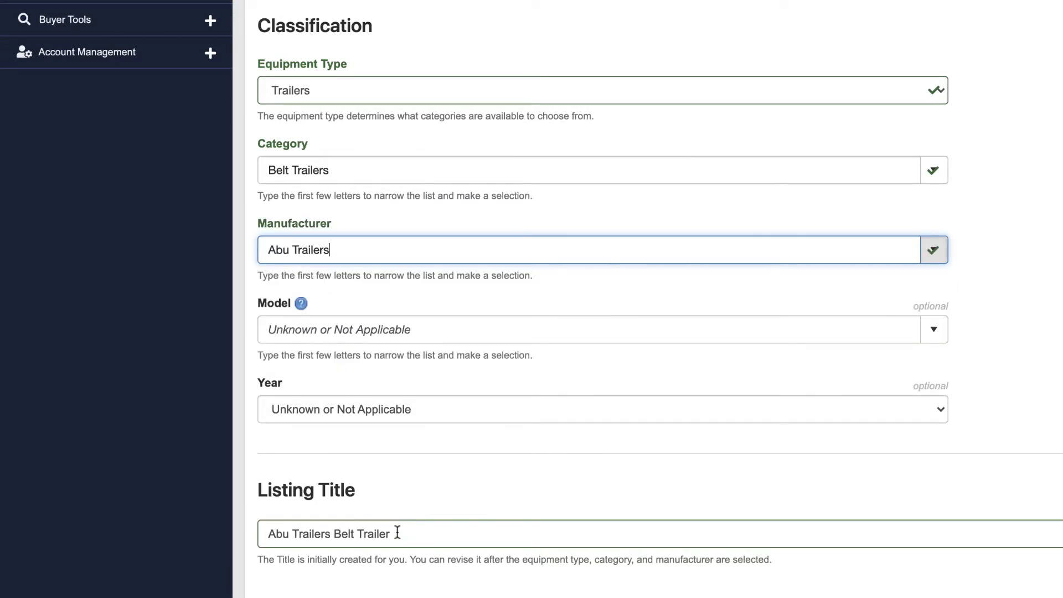
Step: Append "- Specs" to the listing title so that it reads "Abu Trailers Belt Trailer - Specs"
left_click_drag(396, 532, 260, 529)
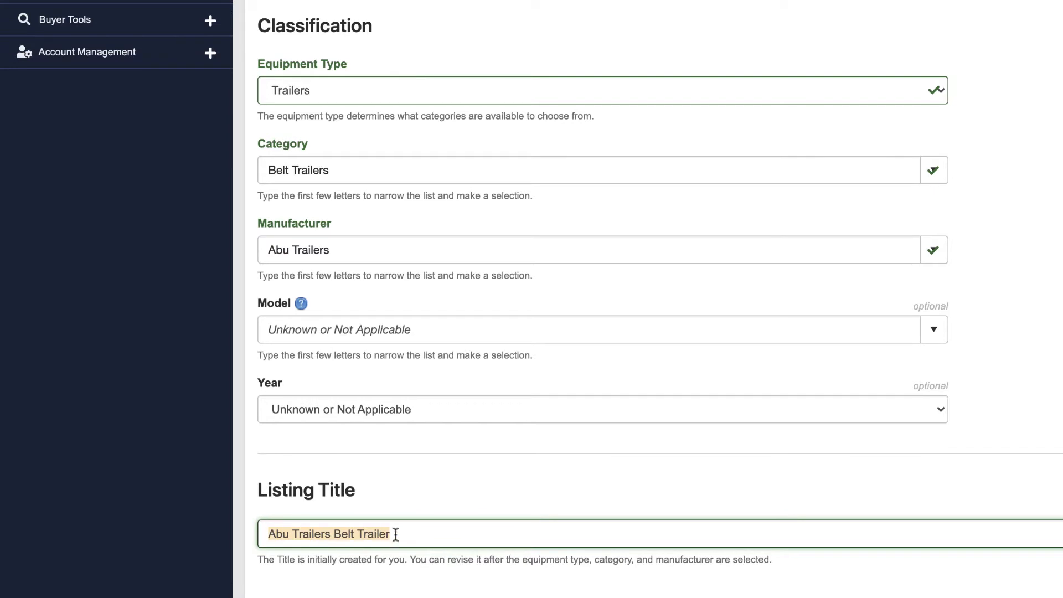
left_click(434, 496)
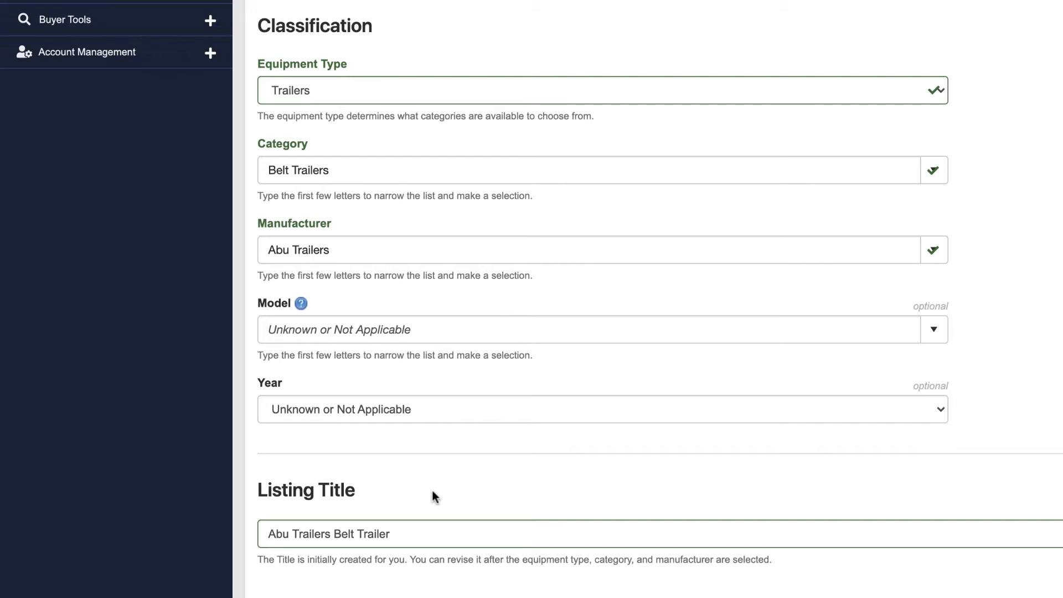
left_click(415, 534)
type("-")
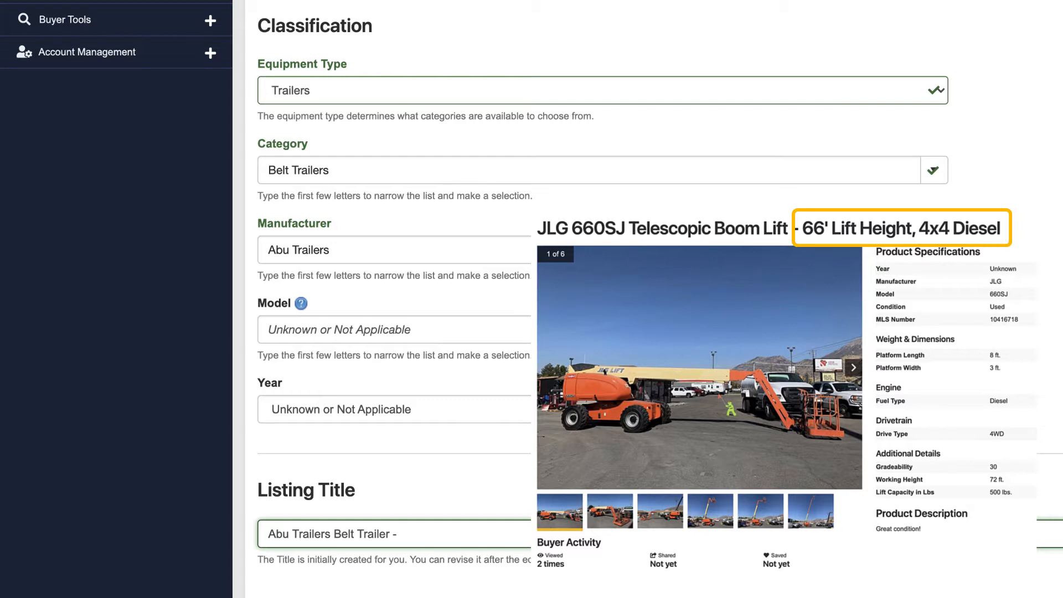
type("Specs")
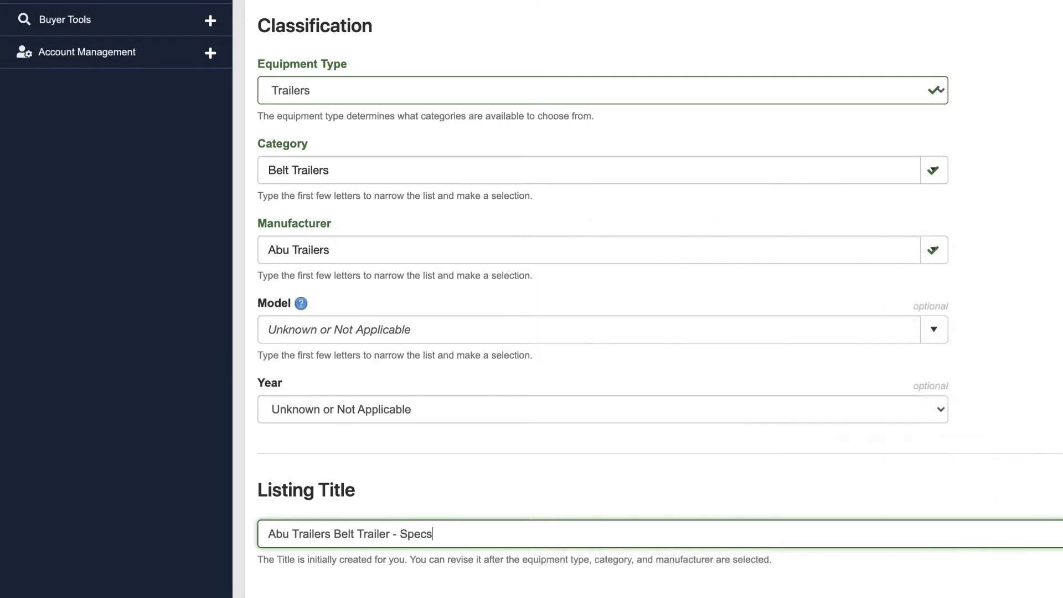
Step: Create the listing without choosing a model, and proceed to adding specs and details to look over the specification fields
left_click(492, 327)
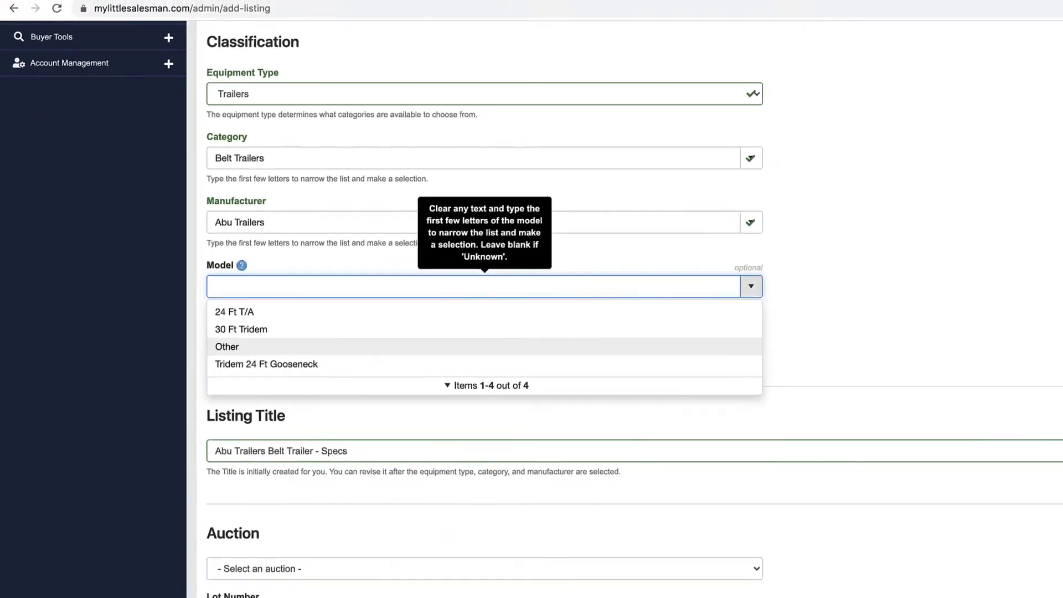
scroll(1048, 396, "down", 15)
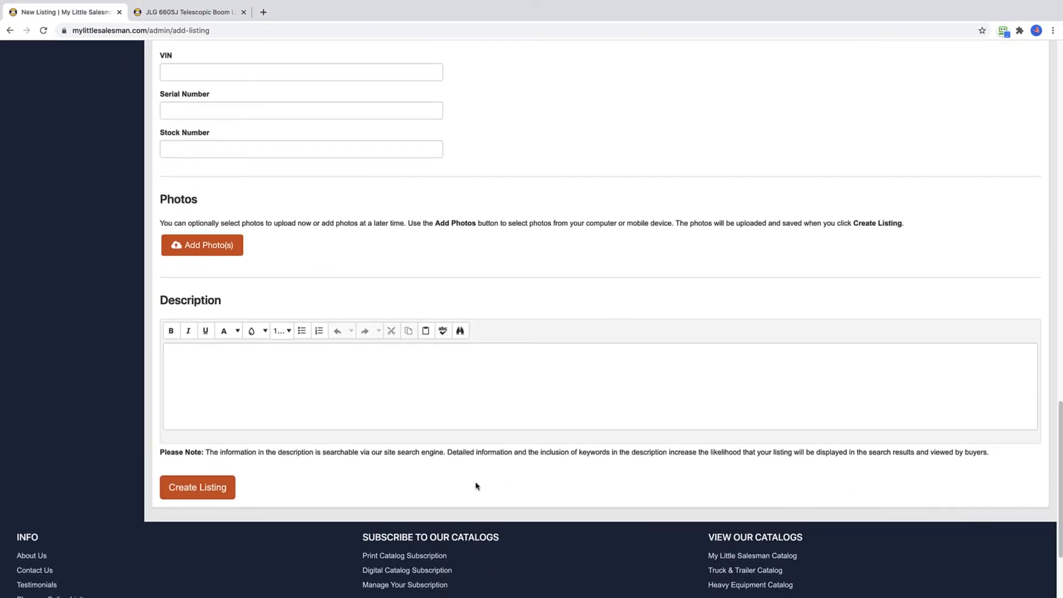
left_click(213, 493)
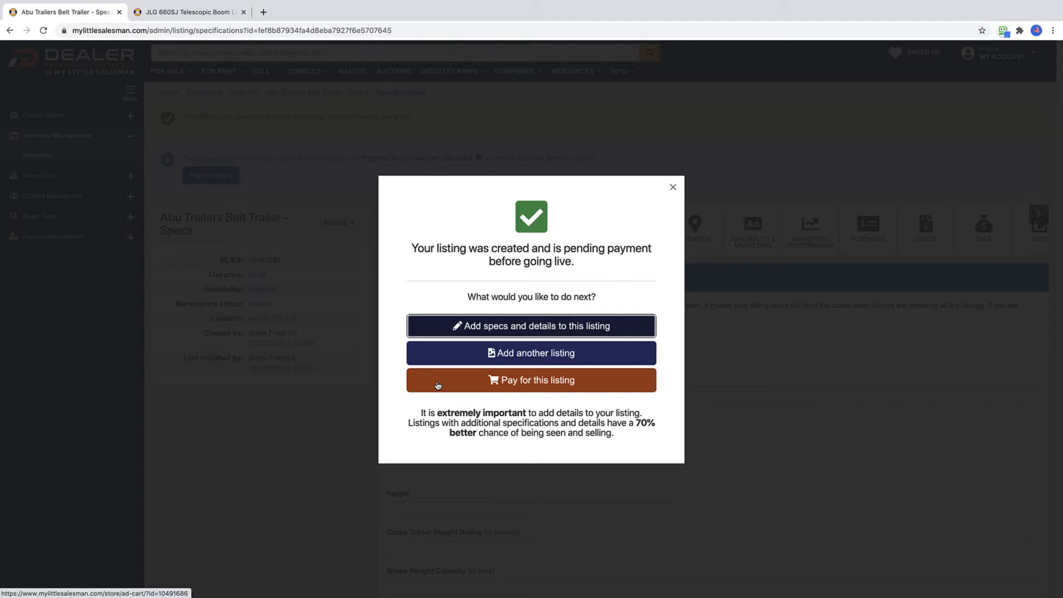
left_click(441, 329)
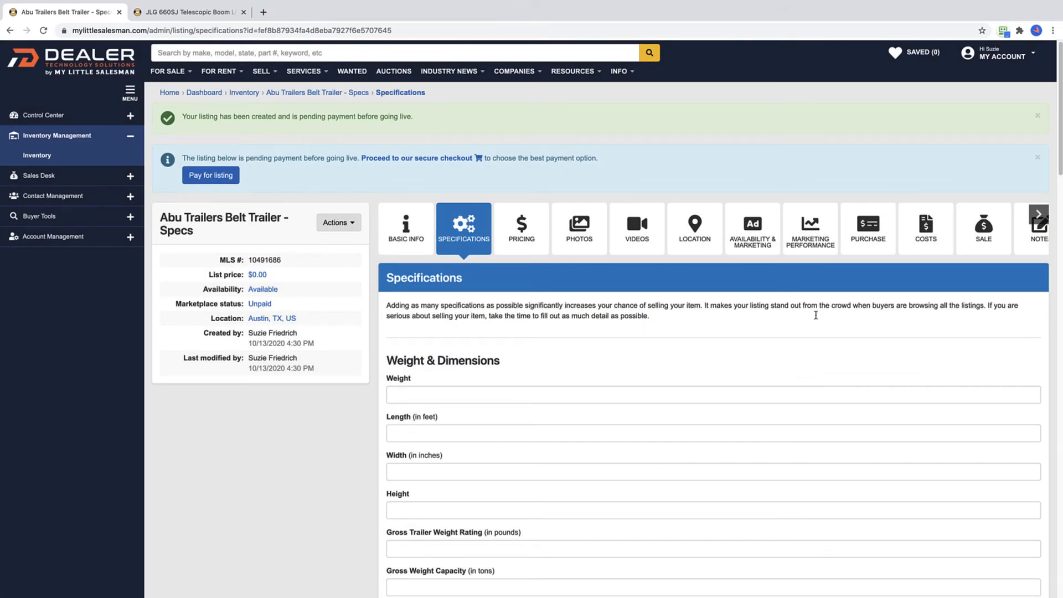
left_click_drag(1059, 172, 1059, 208)
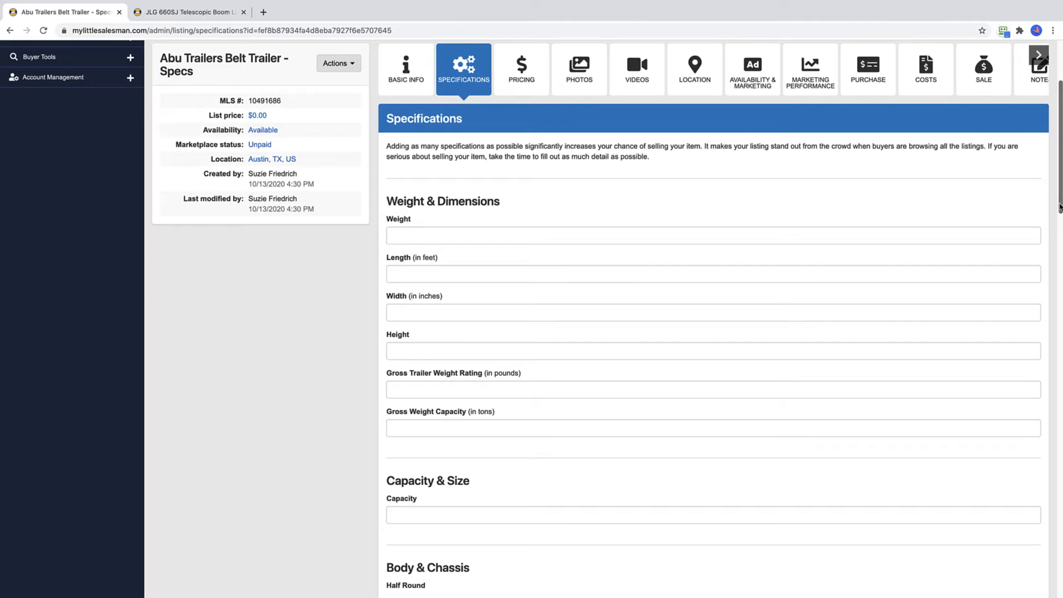
mouse_move(1059, 208)
left_mouse_down()
mouse_move(1060, 350)
mouse_move(1060, 204)
left_mouse_up()
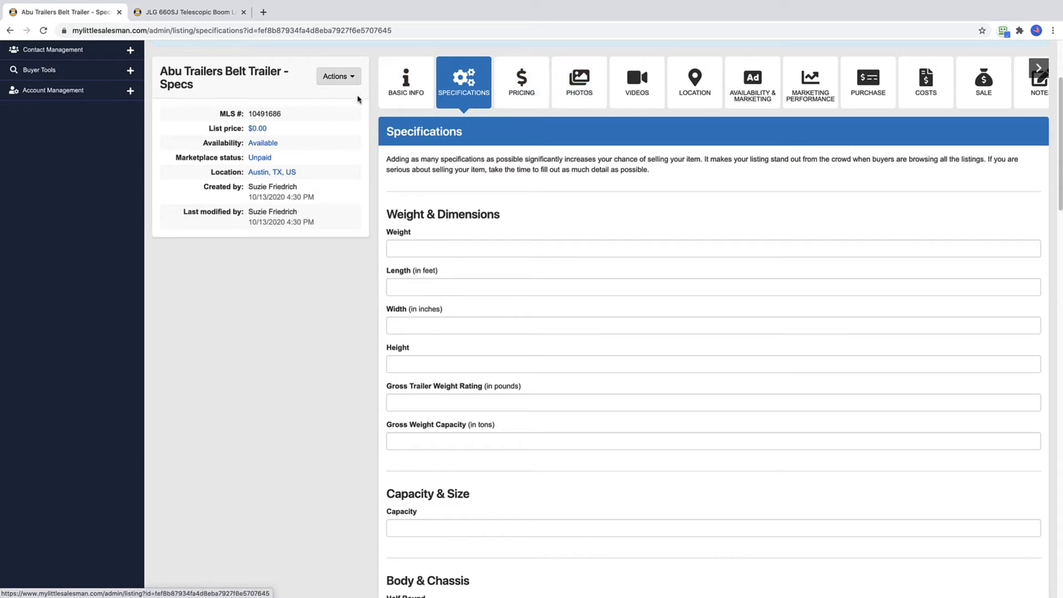
Step: In the JLG 660SJ listing's photos, move the first photo to third place and return to the belt trailer listing
left_click(197, 13)
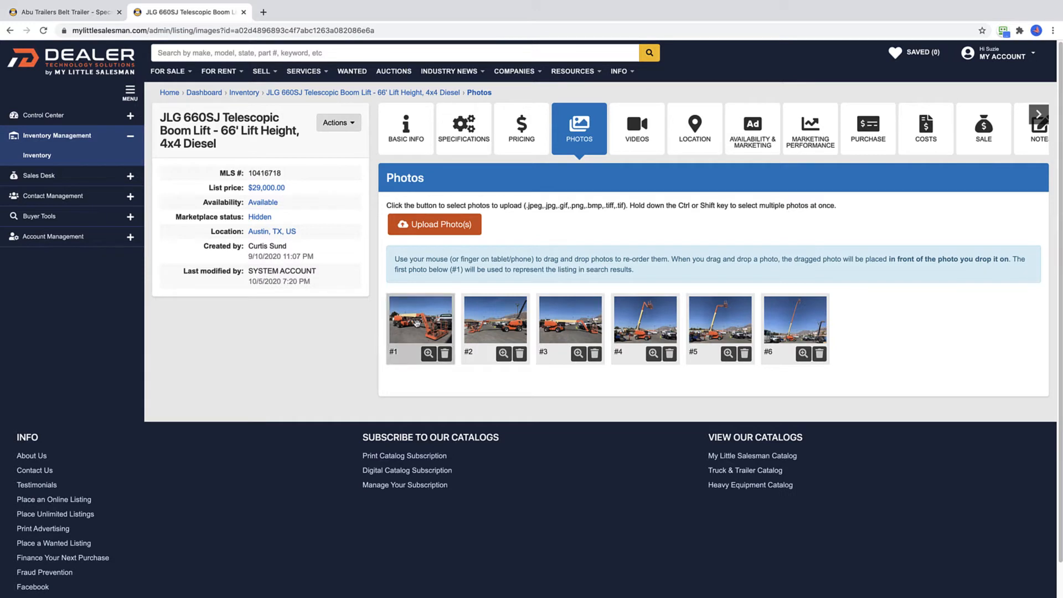
left_click_drag(417, 323, 635, 322)
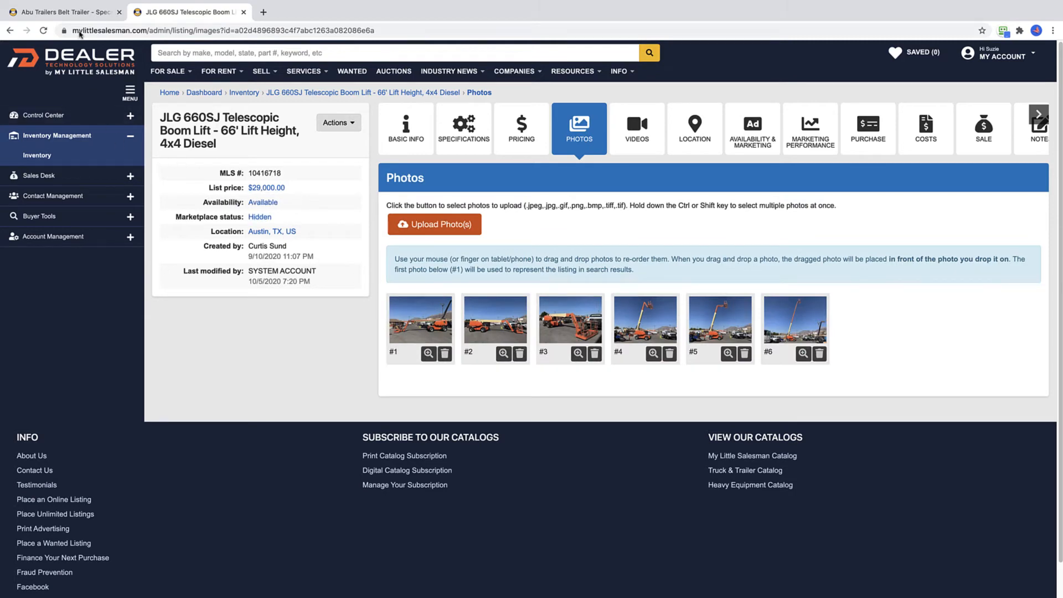
left_click(80, 12)
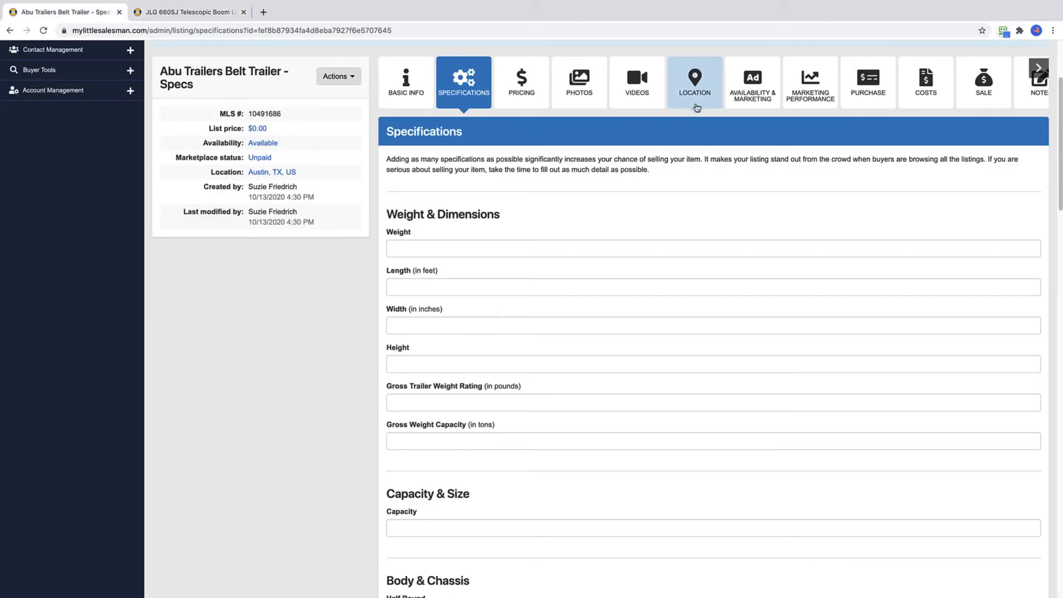
Step: Open the belt trailer listing's location details and view the selectable business locations
left_click(694, 83)
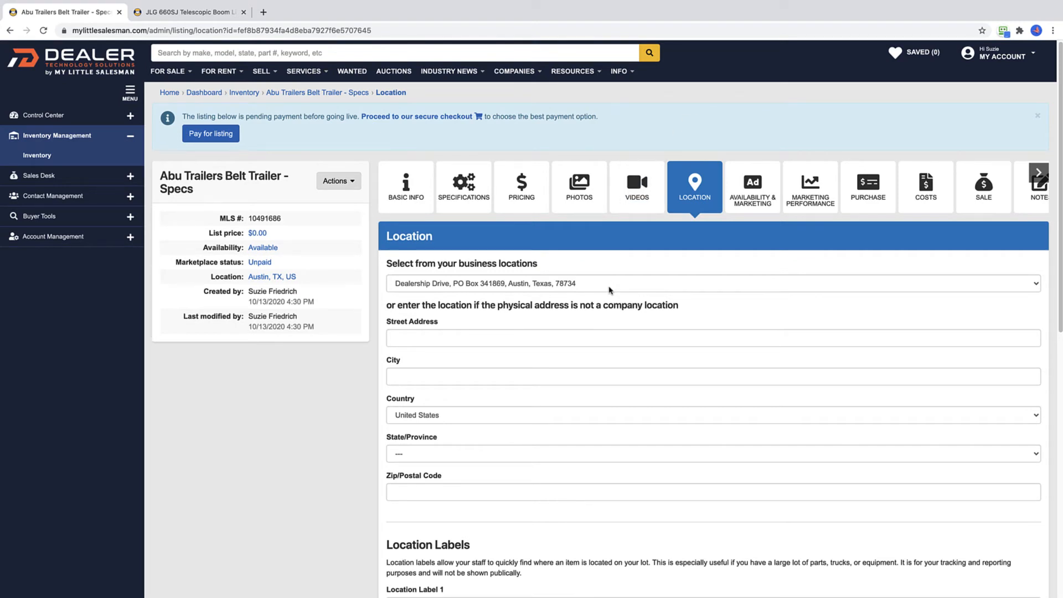
left_click(609, 288)
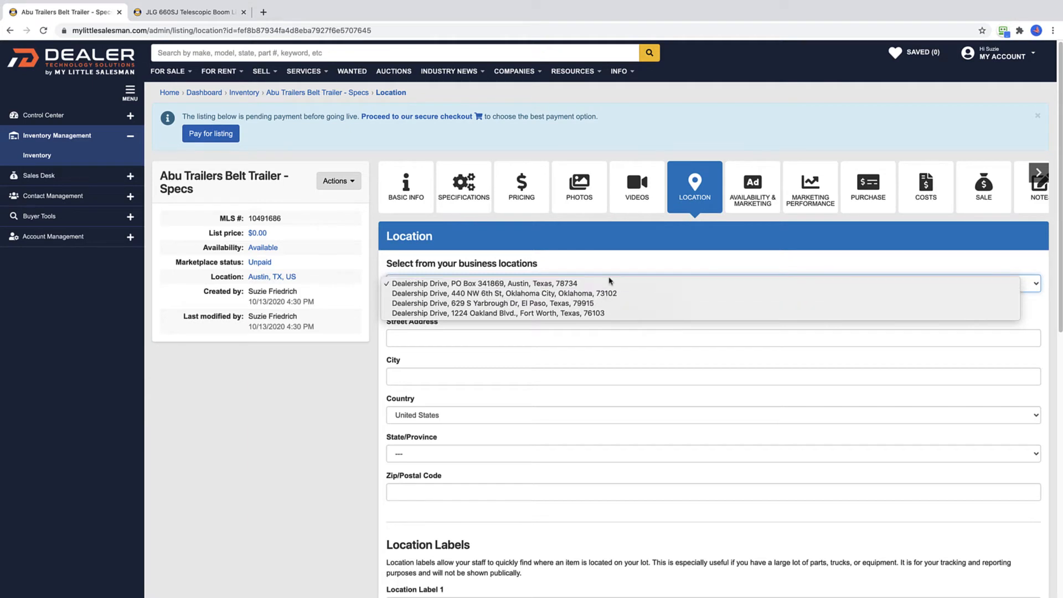
left_click(609, 269)
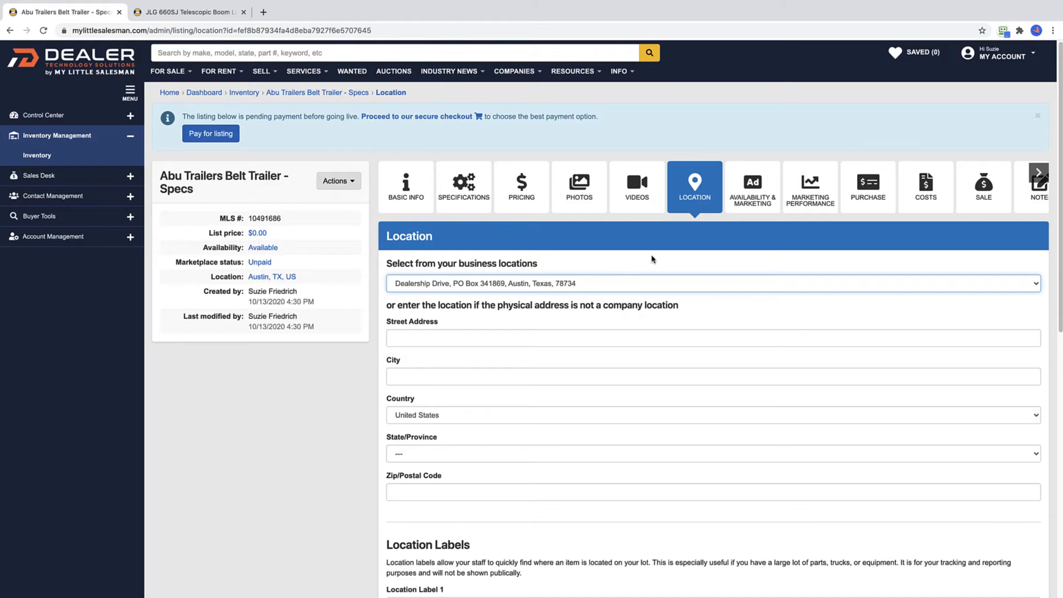
Step: Open the listing's availability and marketing settings and view the marketplace status and availability options
left_click(740, 211)
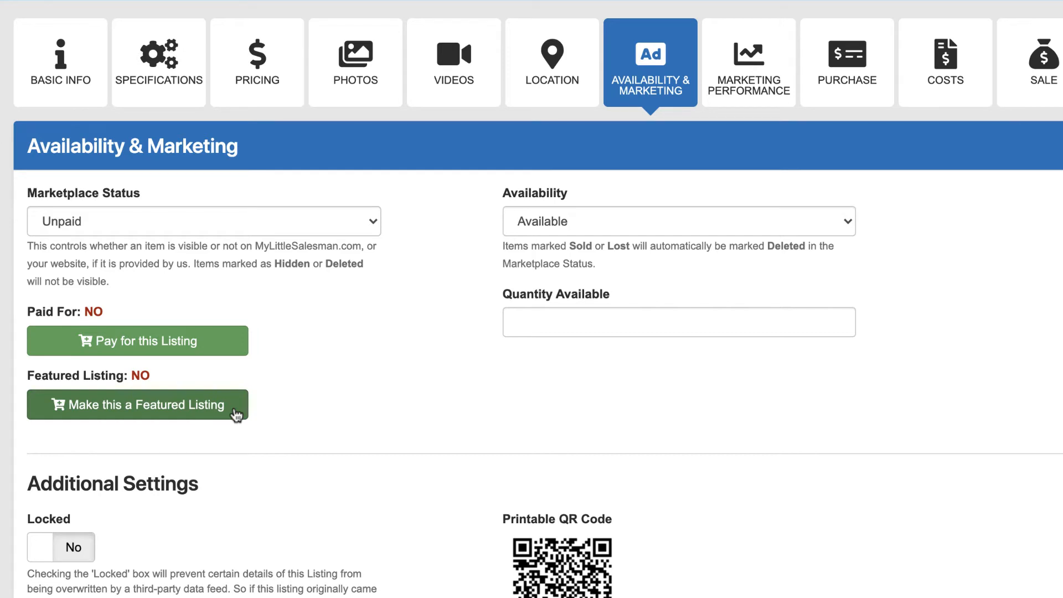
left_click(373, 220)
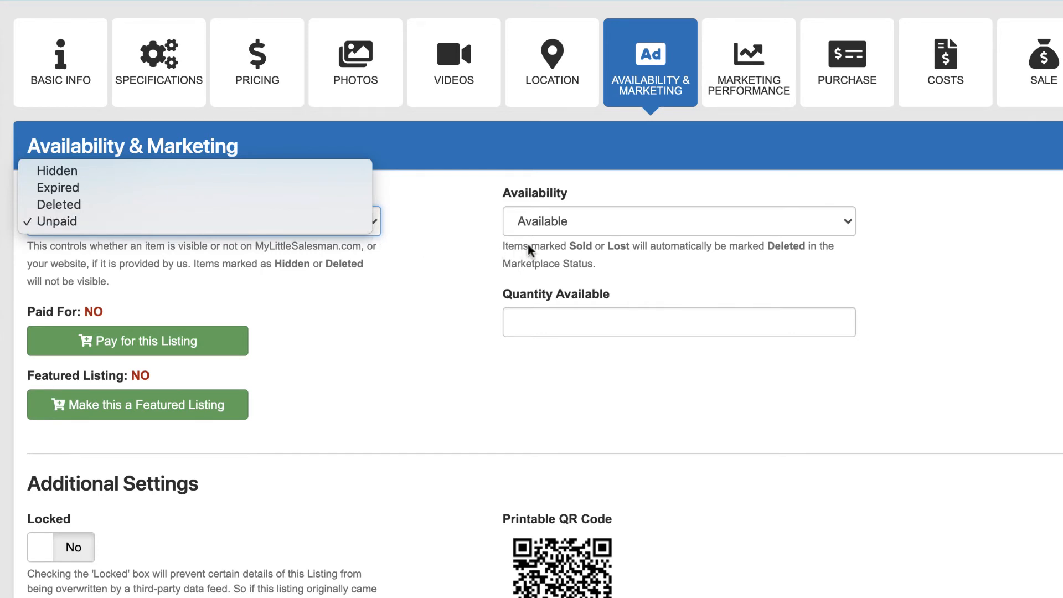
left_click(646, 220)
left_click(646, 220)
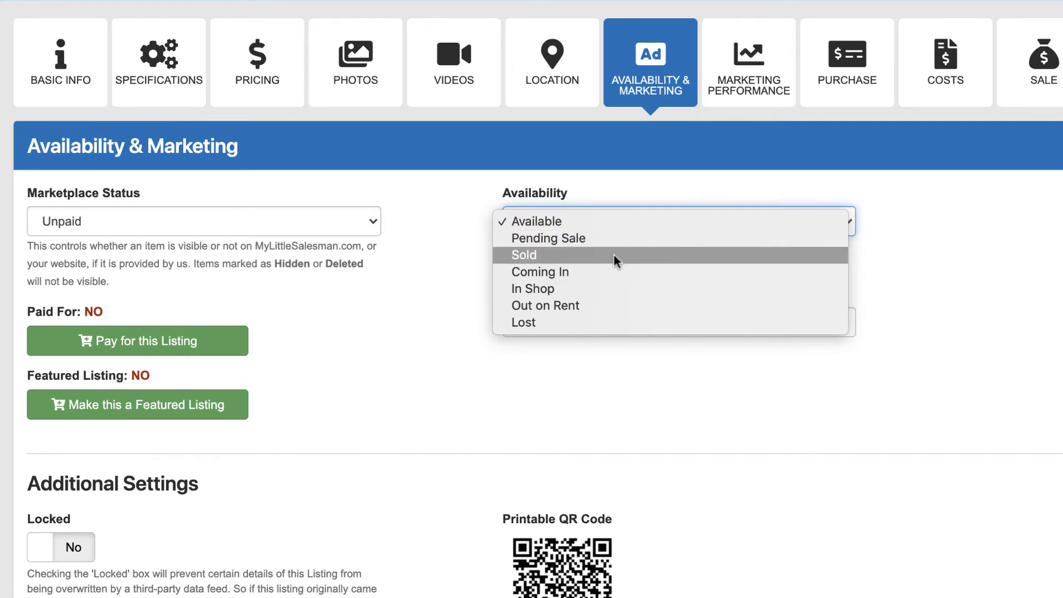
left_click(732, 90)
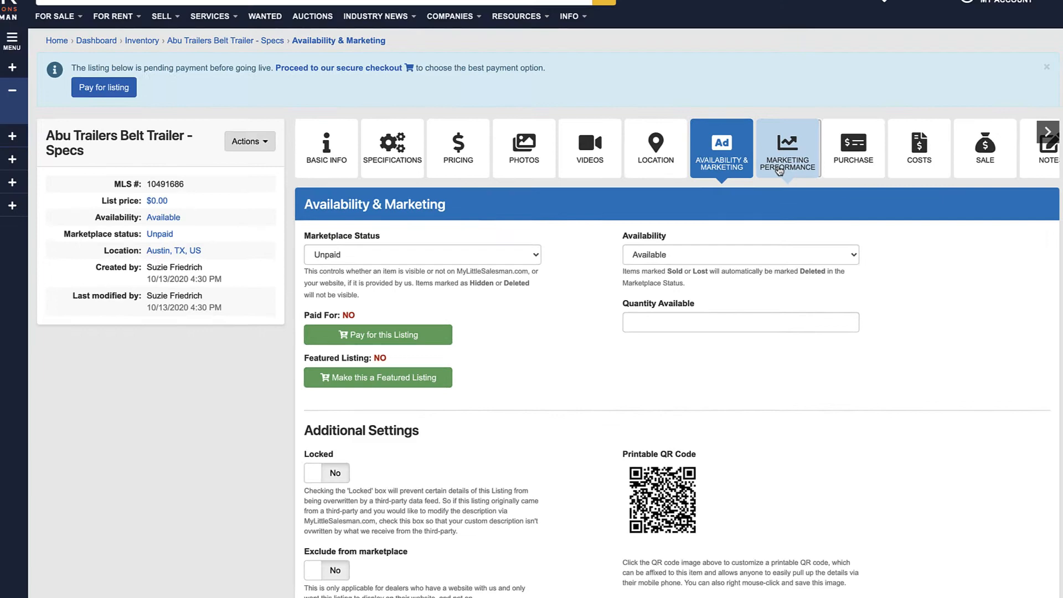
Step: Examine the listing's marketing performance metrics and pageviews chart, and open its notes
left_click(736, 94)
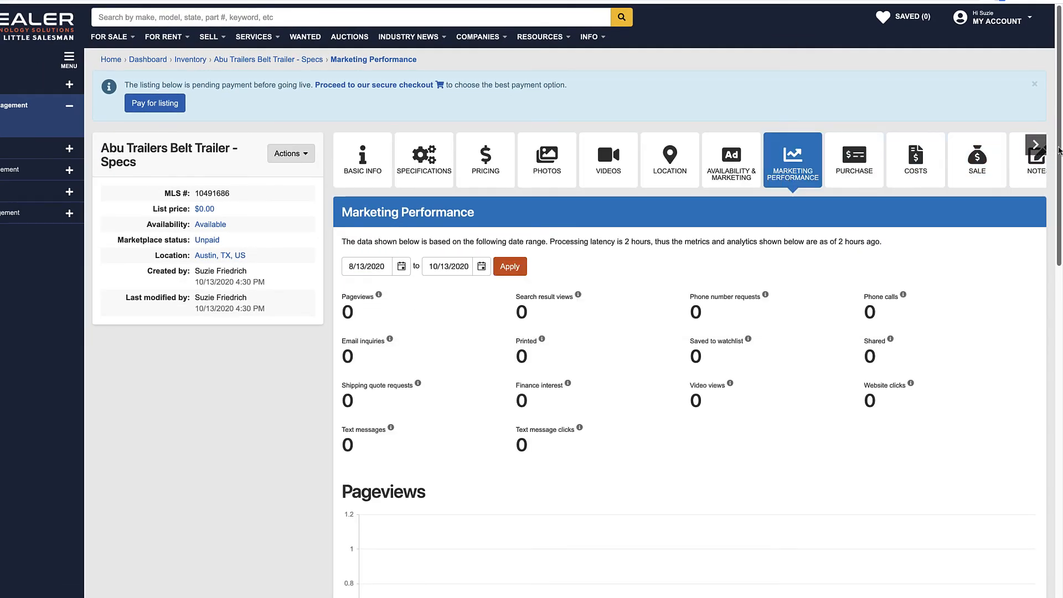
left_click_drag(1058, 150, 1058, 233)
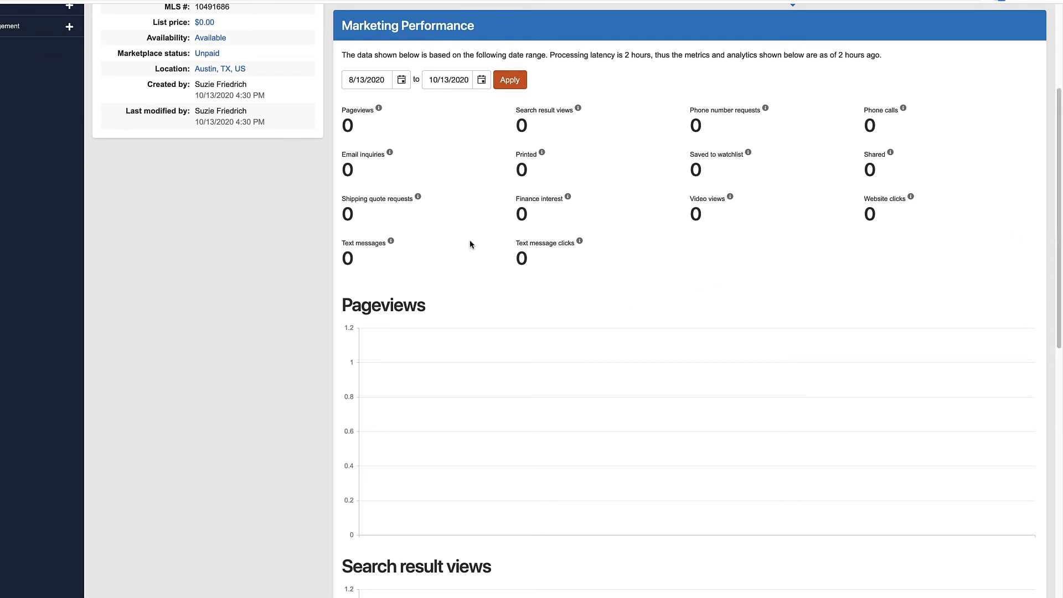
mouse_move(377, 104)
left_click_drag(1055, 163, 1056, 131)
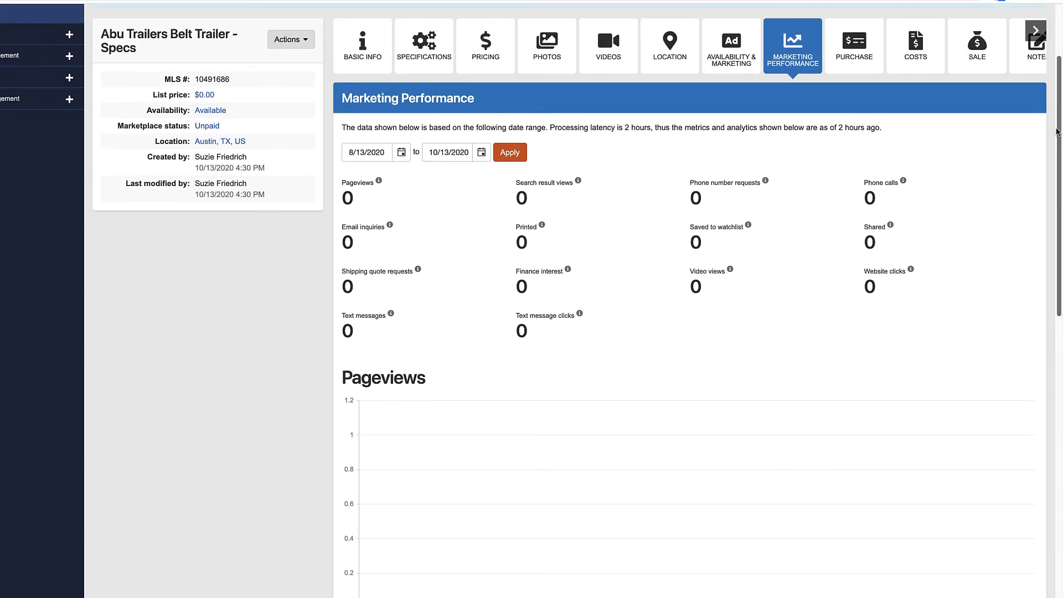
left_click(1027, 69)
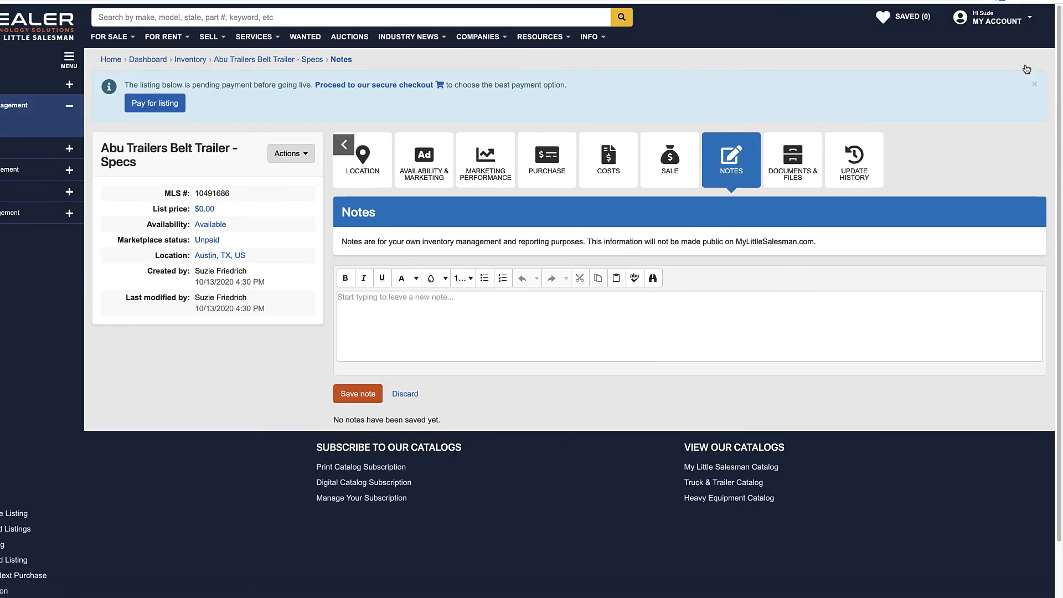
Step: Place the cursor in the belt trailer listing's new note, and view the listing's documents and files section and update history
left_click(600, 308)
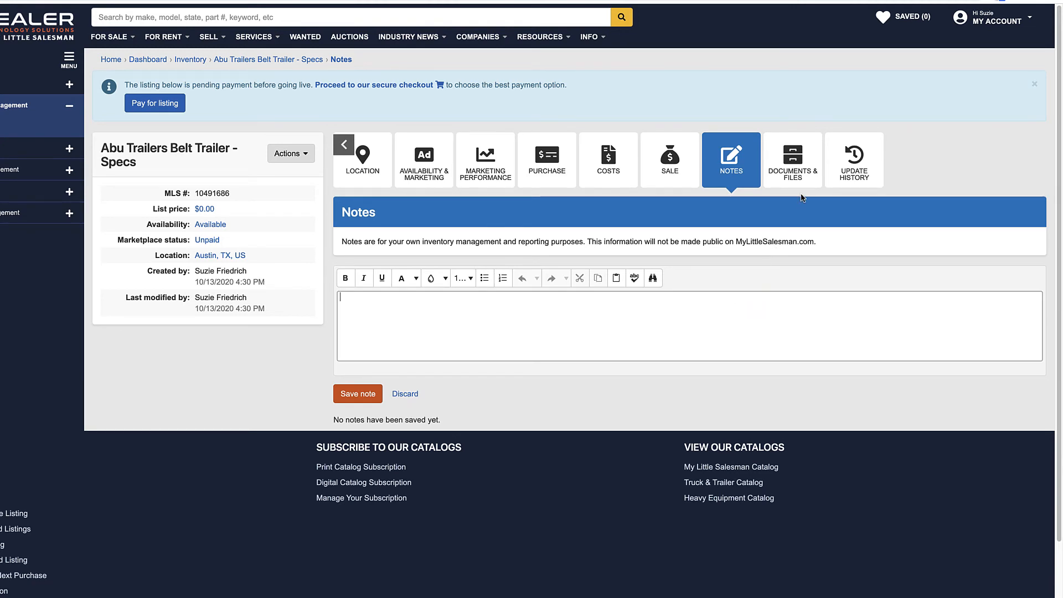
left_click(813, 181)
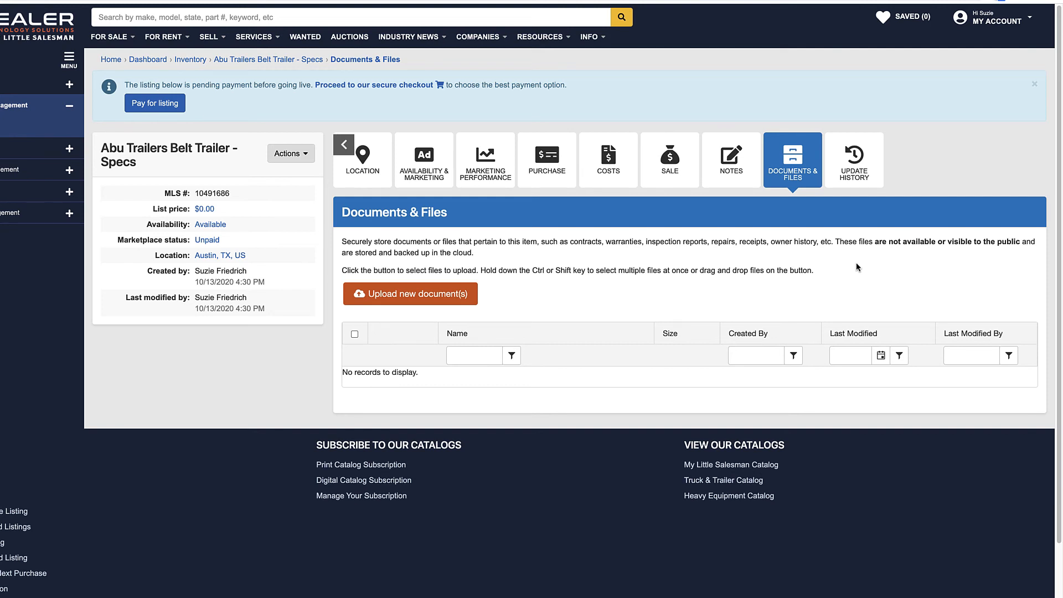
left_click(879, 170)
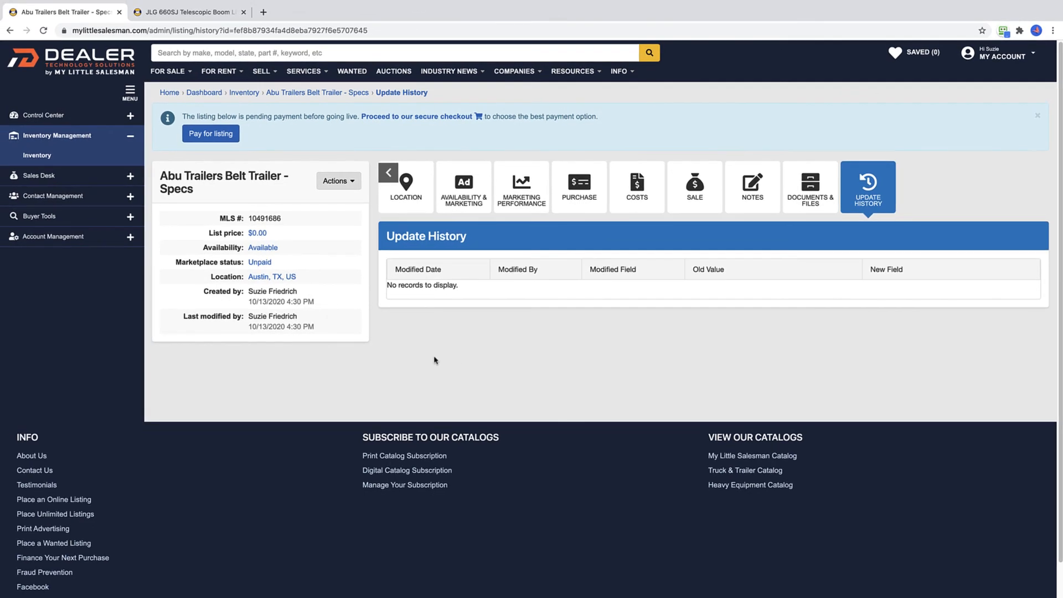
Step: Open the 2007 Volvo EC210CL Excavator listing from the inventory for editing, and go to the site's home page
left_click(91, 160)
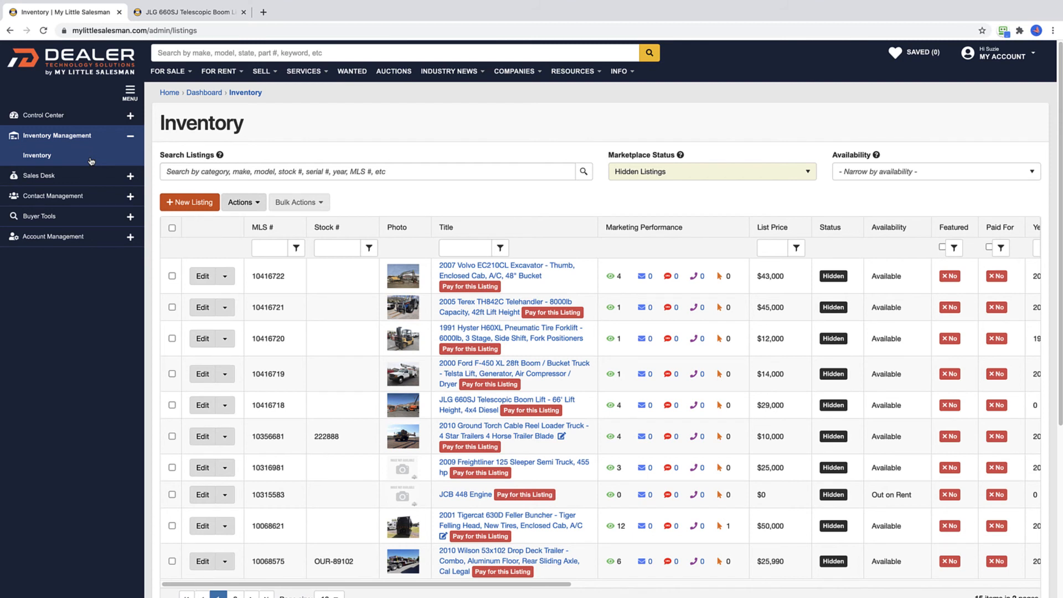
left_click(202, 284)
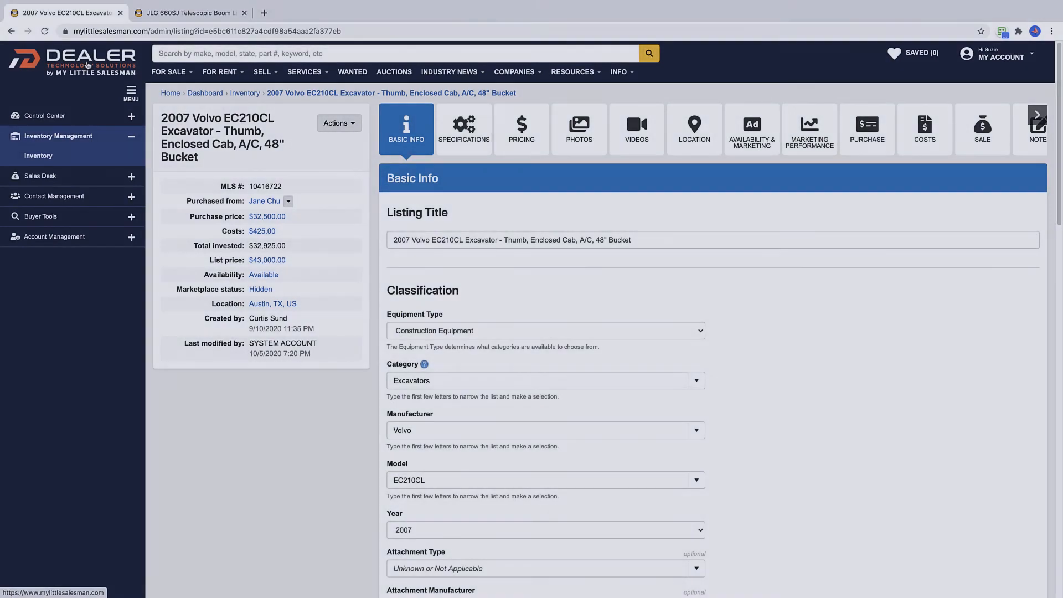
left_click(87, 64)
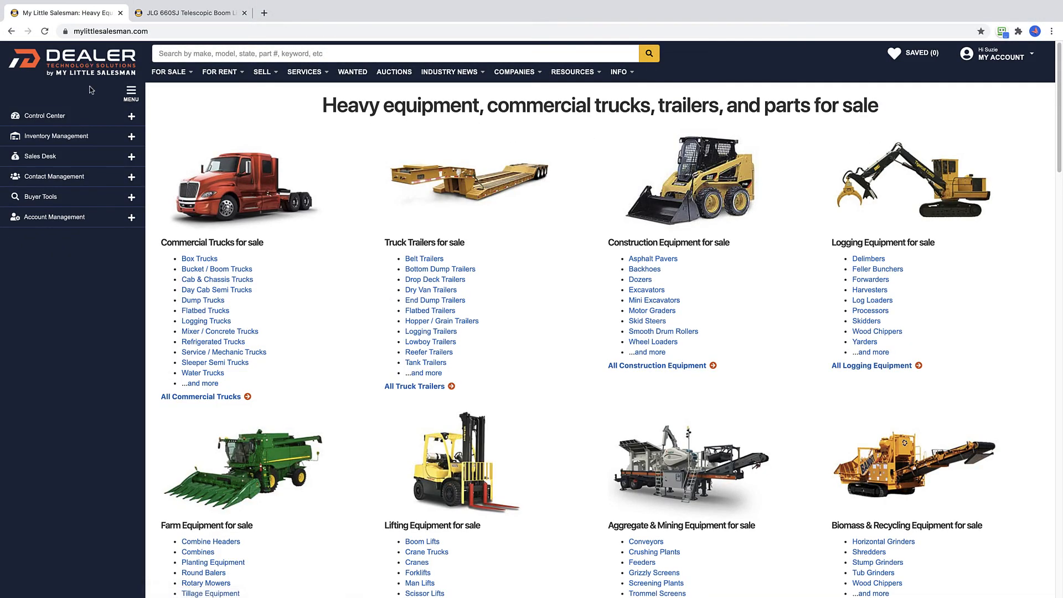